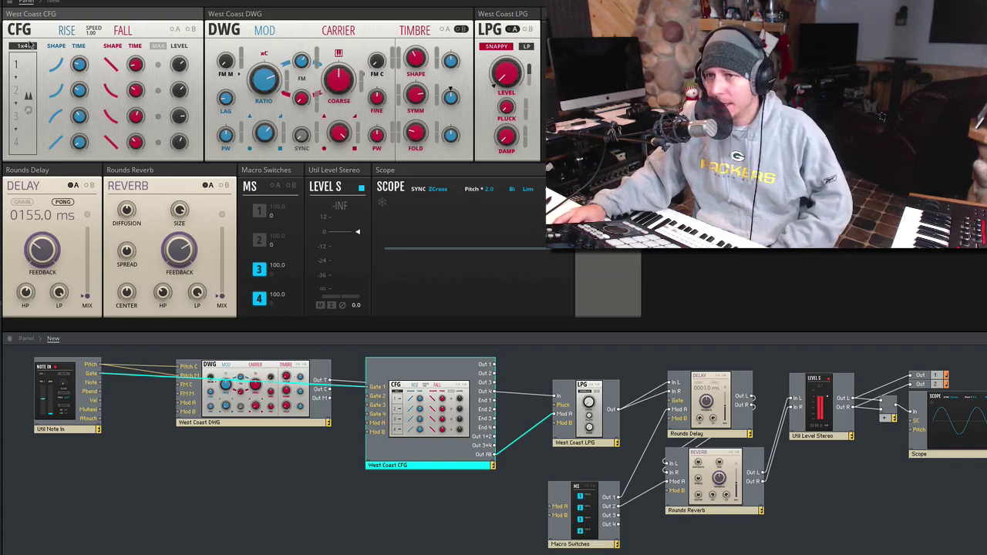
# Switch the West Coast CFG to 4x1 mode so its four envelopes run independently
pyautogui.click(27, 47)
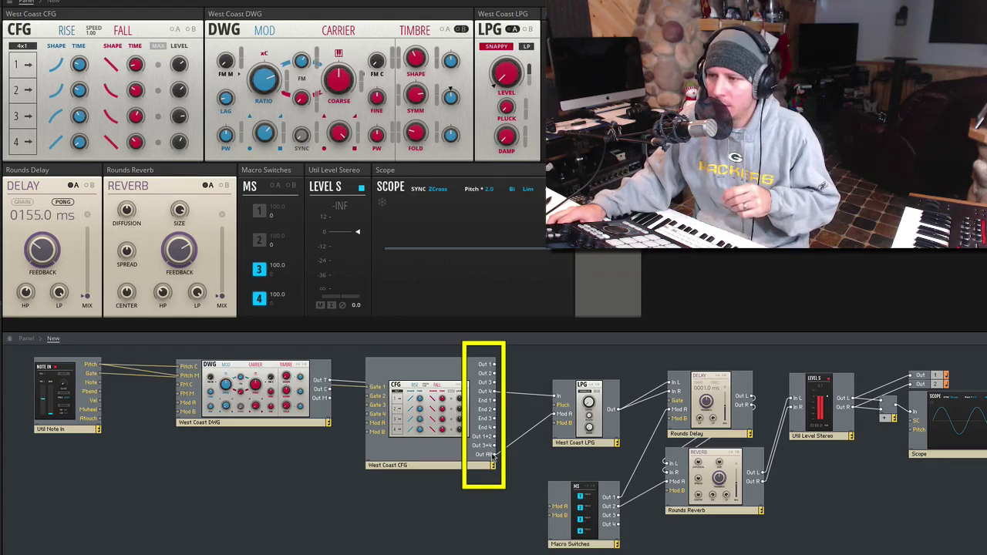
pyautogui.moveTo(508, 454); pyautogui.dragTo(494, 454)
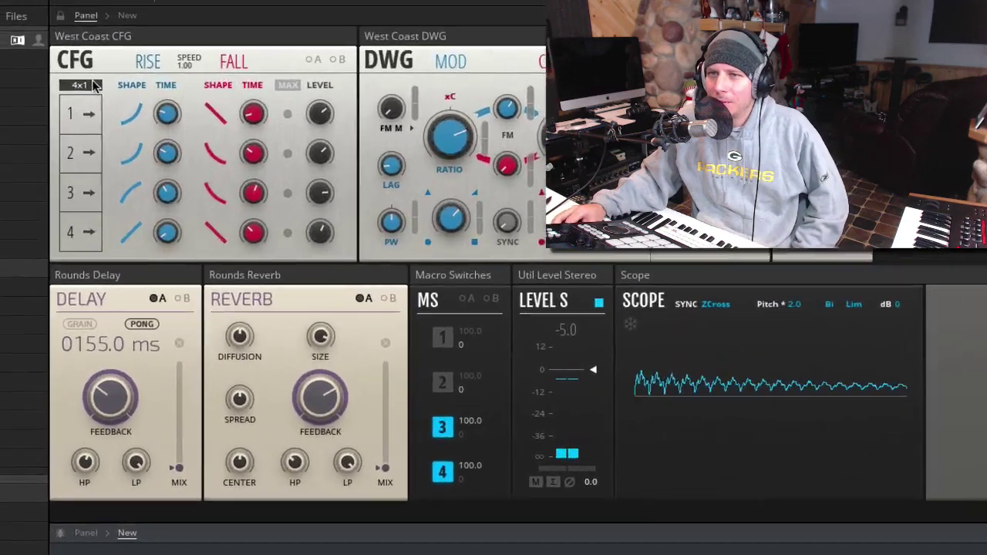
# Return the CFG to 1x4 mode and try looping its four-stage sequence on and off
pyautogui.click(25, 46)
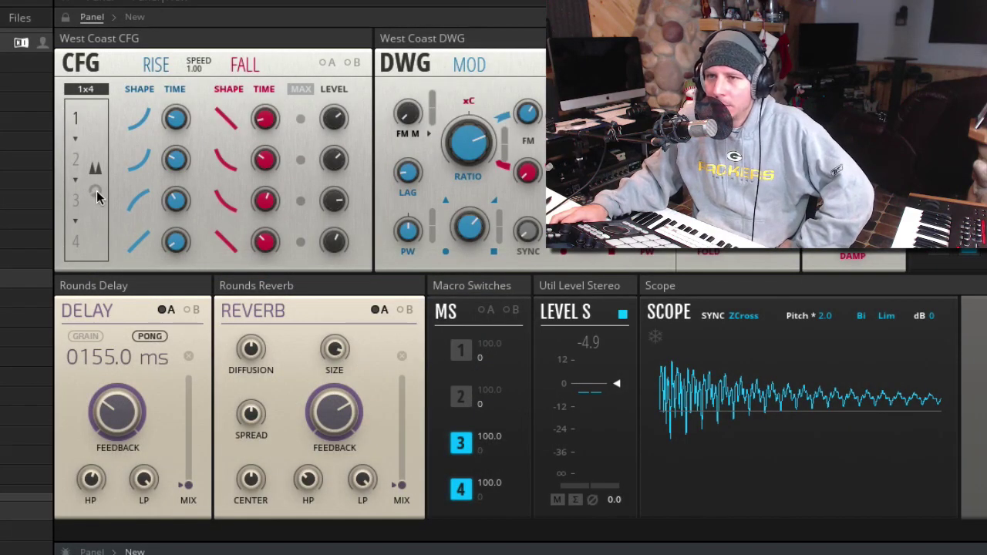
pyautogui.click(95, 193)
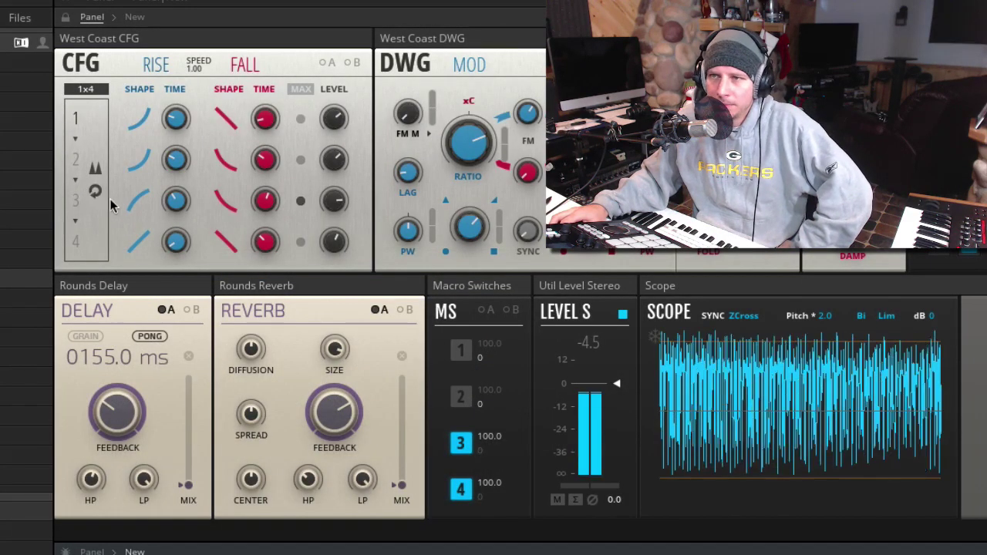
pyautogui.click(96, 193)
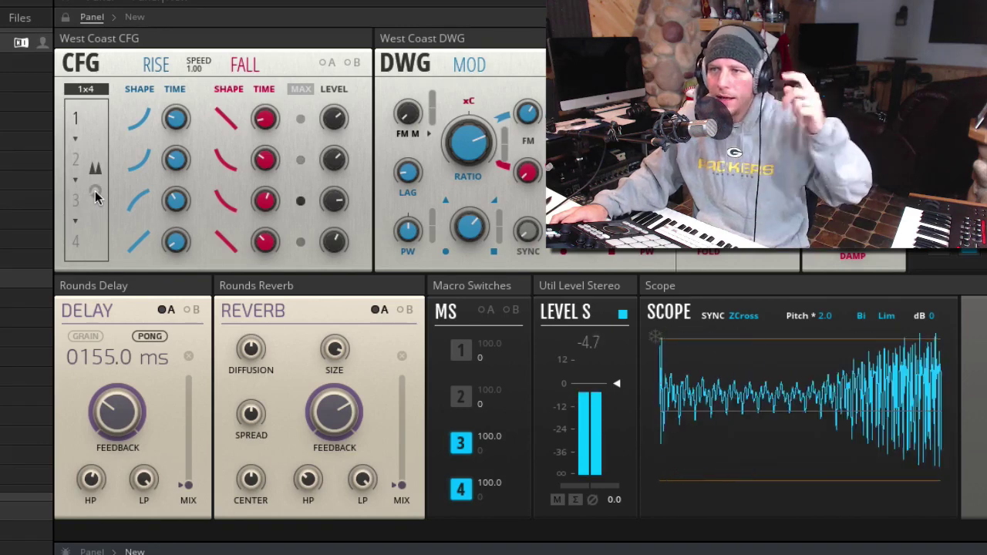
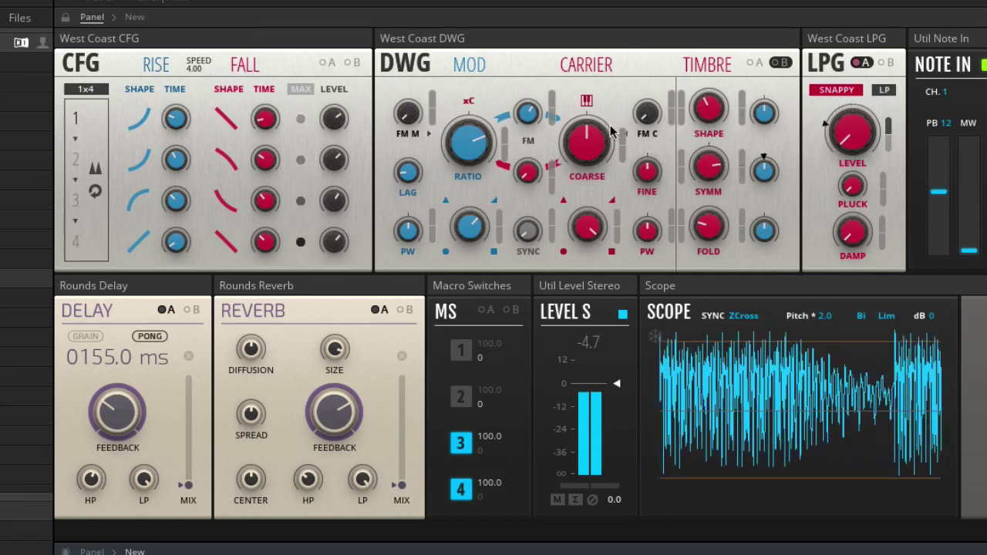
# Reshape the DWG sound by lowering the modulator ratio and raising the timbre's fold amount
pyautogui.moveTo(599, 143)
pyautogui.mouseDown()
pyautogui.moveTo(590, 169)
pyautogui.moveTo(590, 150)
pyautogui.mouseUp()
pyautogui.moveTo(463, 156); pyautogui.dragTo(460, 262)
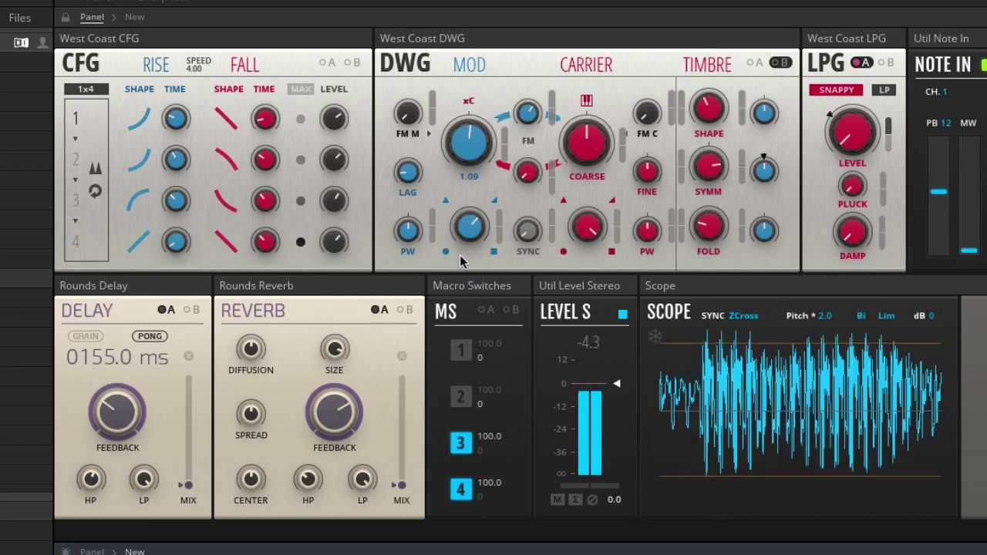
pyautogui.moveTo(710, 226); pyautogui.dragTo(717, 189)
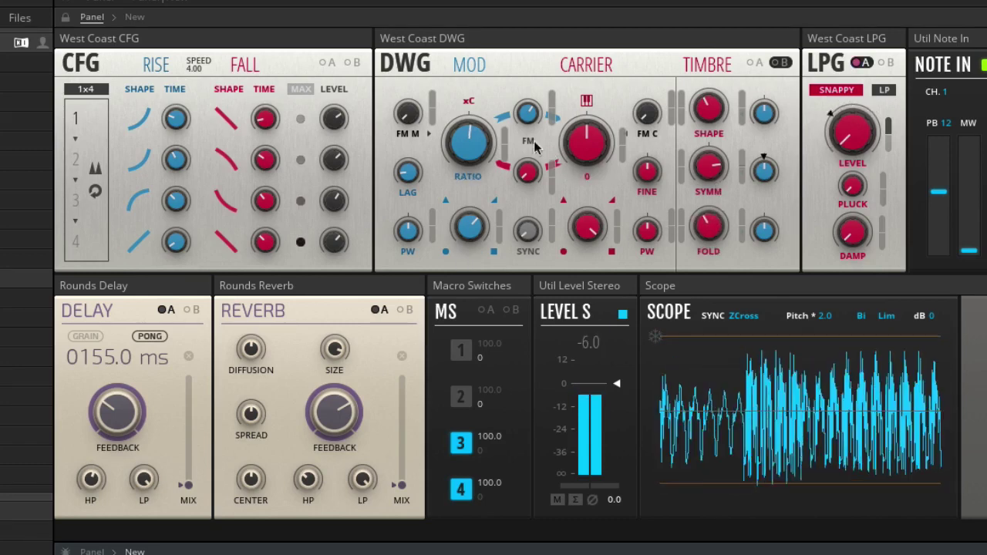
pyautogui.moveTo(473, 144); pyautogui.dragTo(468, 197)
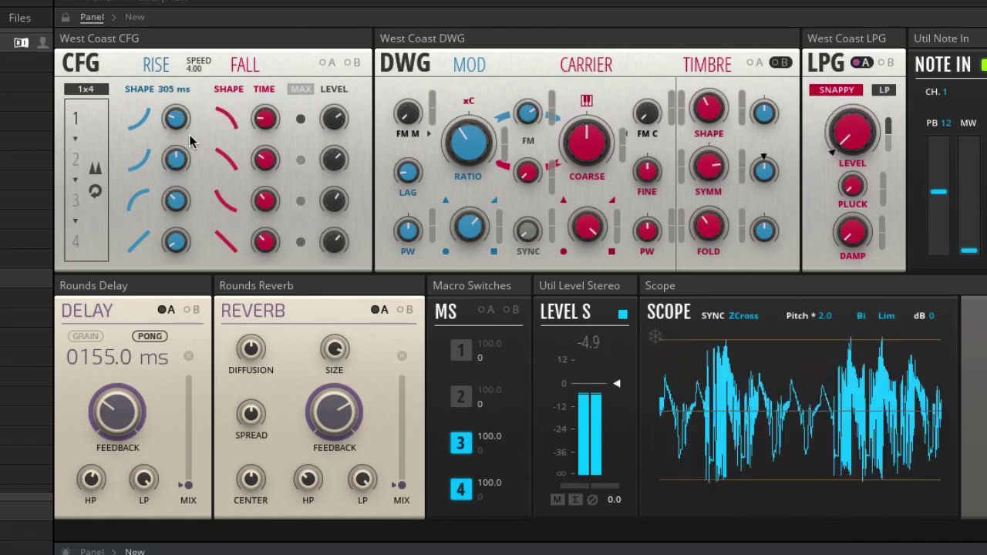
# Adjust the levels of CFG stages 1 and 2 and turn off looping of the sequence
pyautogui.moveTo(343, 153)
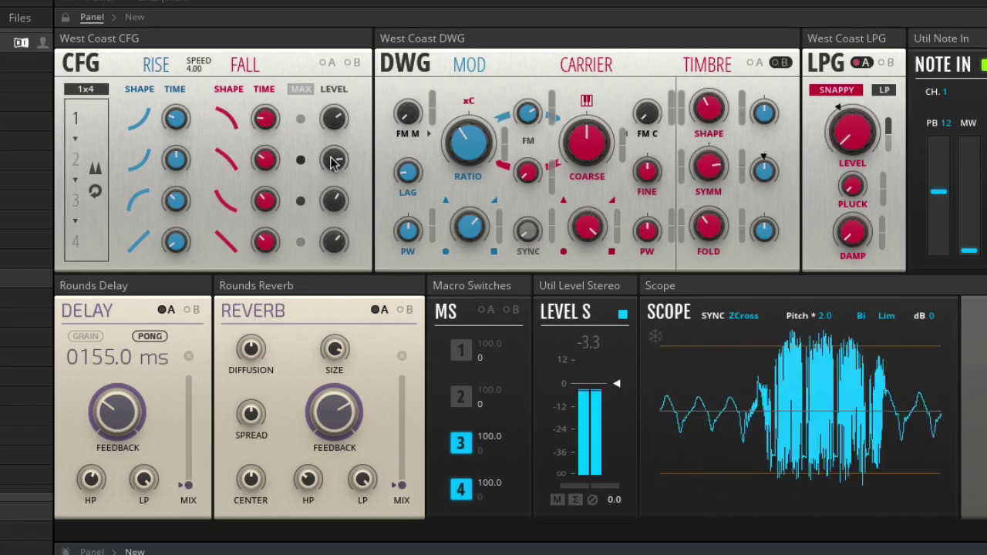
pyautogui.moveTo(332, 162)
pyautogui.mouseDown()
pyautogui.moveTo(336, 120)
pyautogui.moveTo(328, 176)
pyautogui.mouseUp()
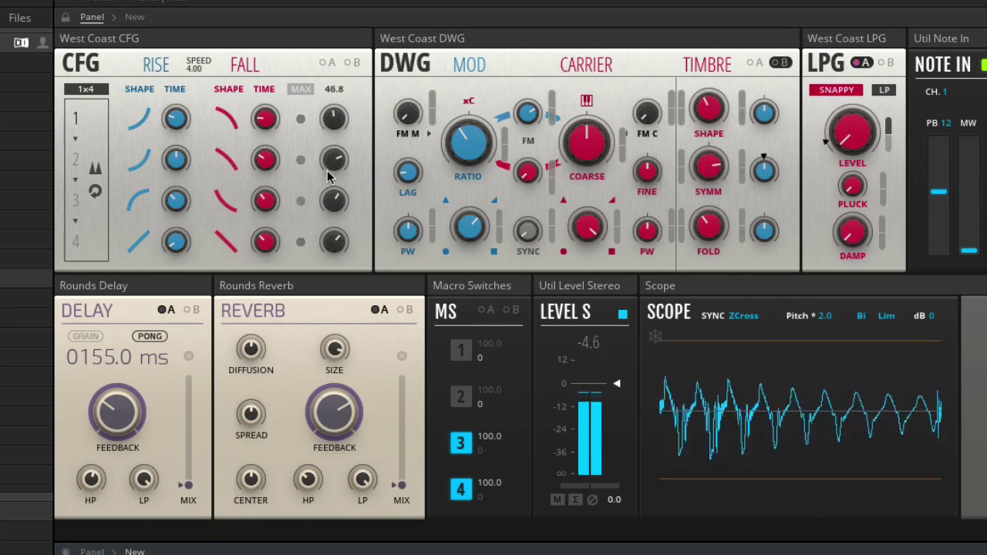
pyautogui.click(95, 190)
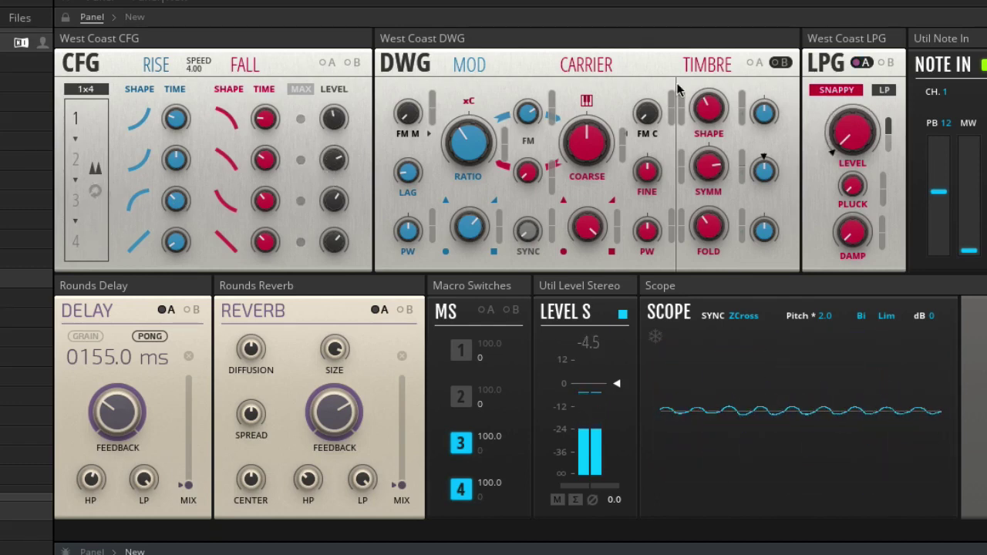
pyautogui.moveTo(336, 122)
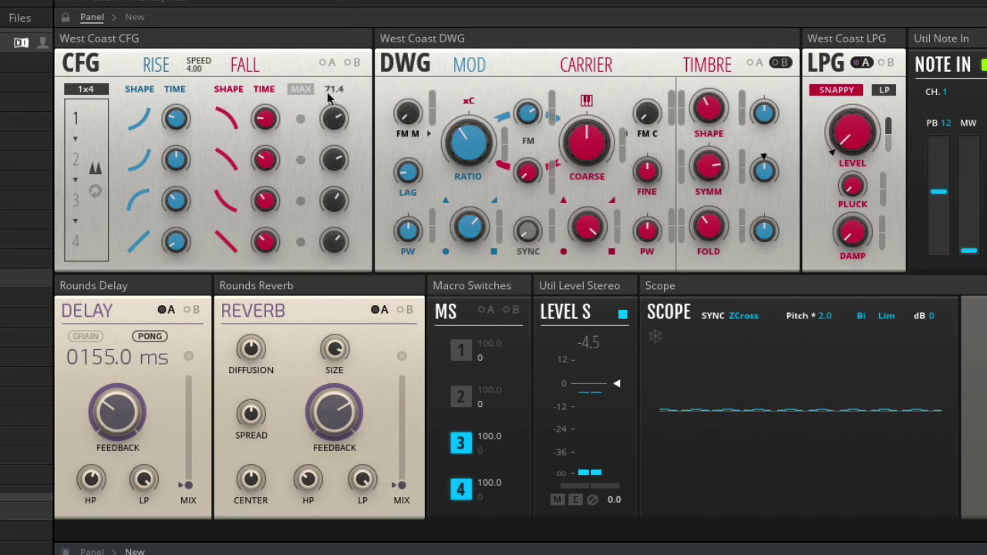
pyautogui.click(885, 91)
pyautogui.moveTo(869, 165)
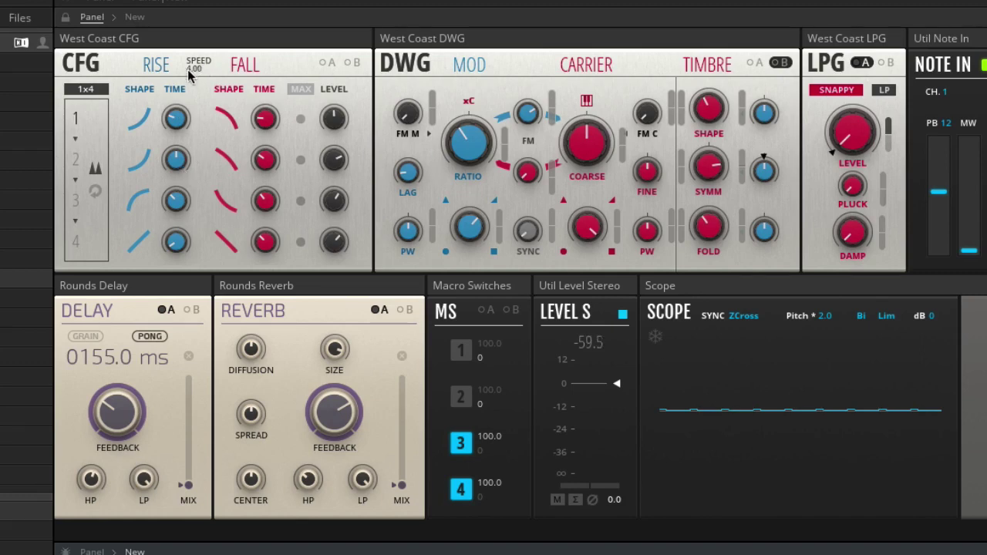
# Slow the CFG speed to 0.36 and run a note through its four stages
pyautogui.moveTo(189, 73); pyautogui.dragTo(171, 270)
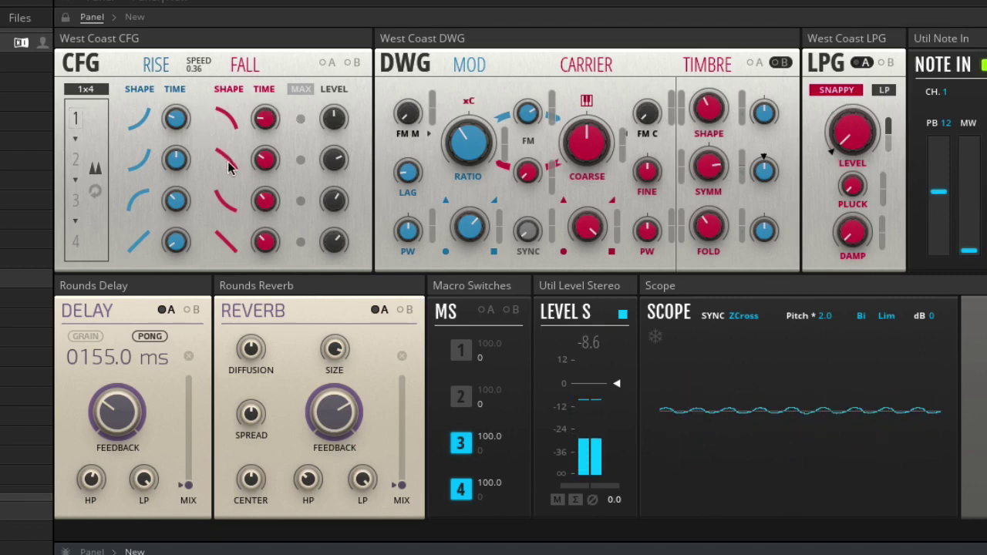
pyautogui.click(300, 160)
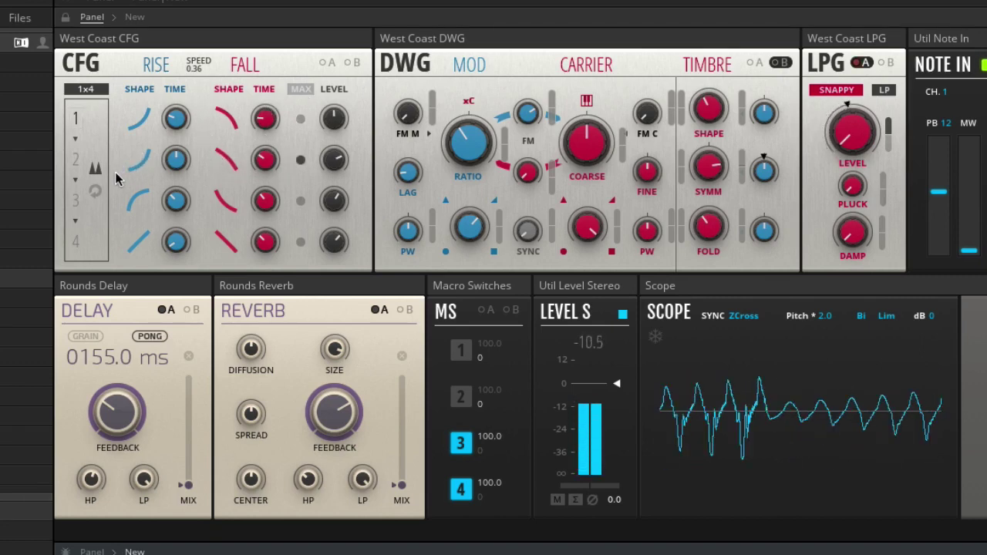
pyautogui.click(301, 201)
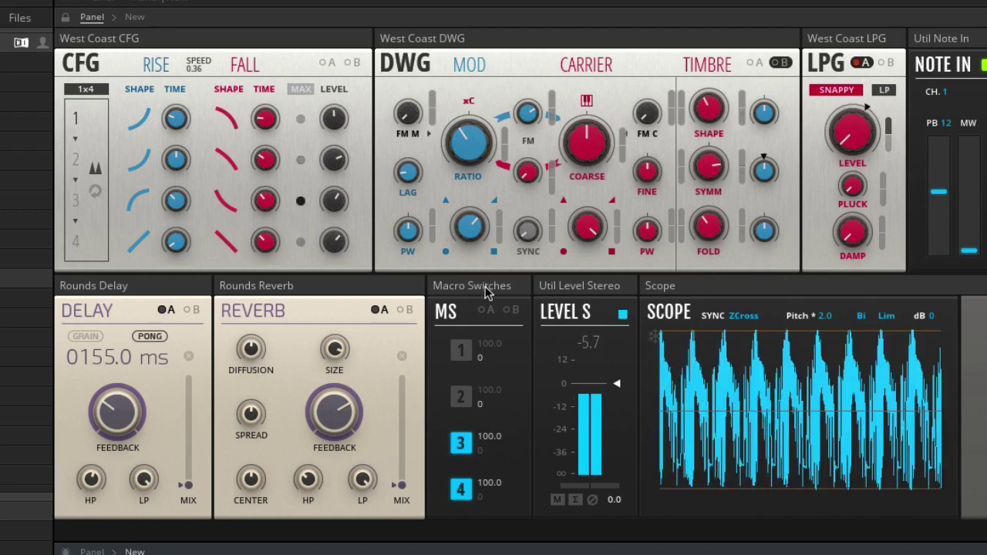
pyautogui.click(300, 241)
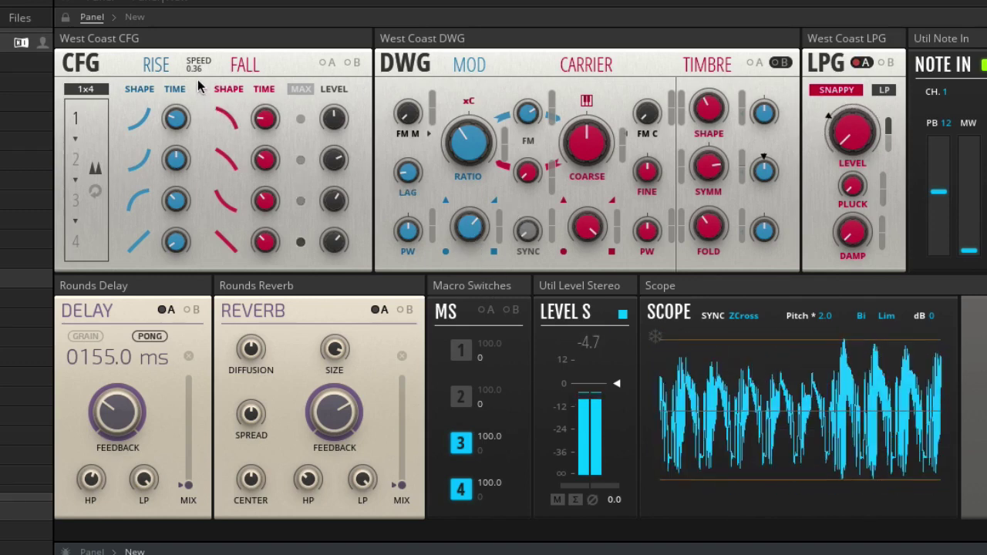
# Set the CFG speed to 1.05 and switch the module to 4x1 mode
pyautogui.moveTo(194, 67); pyautogui.dragTo(203, 1)
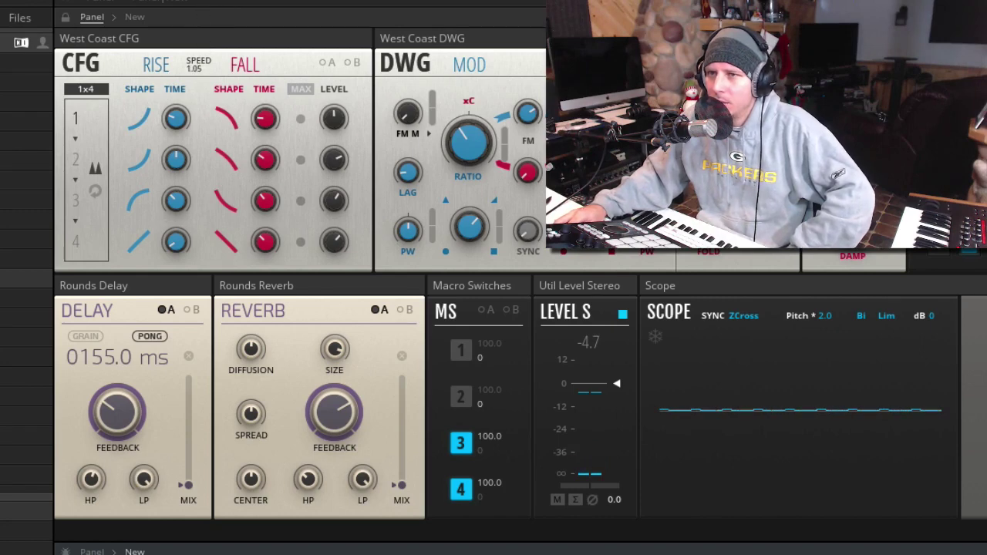
pyautogui.click(86, 89)
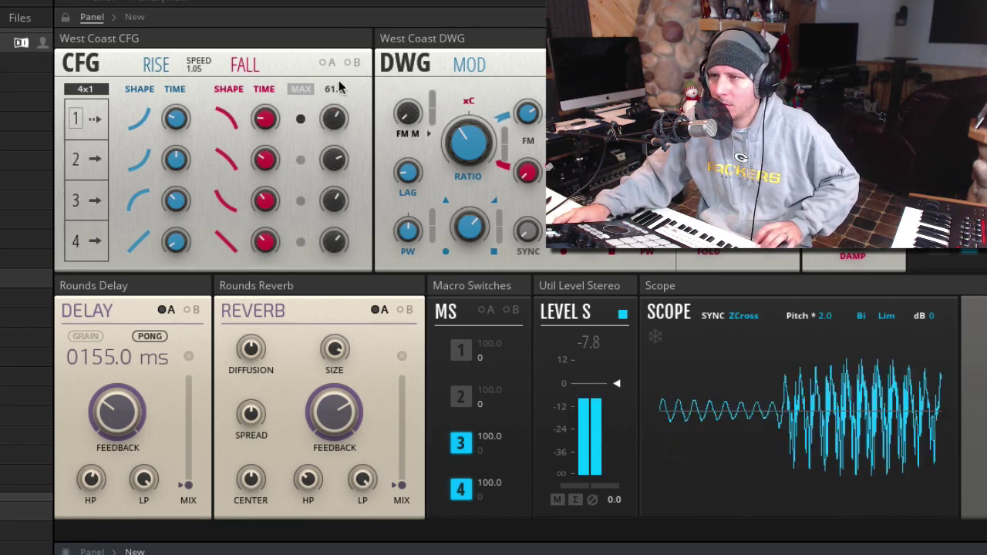
# Try looping CFG envelopes 1, 2 and 3 individually, and return all three to one-shot
pyautogui.click(95, 121)
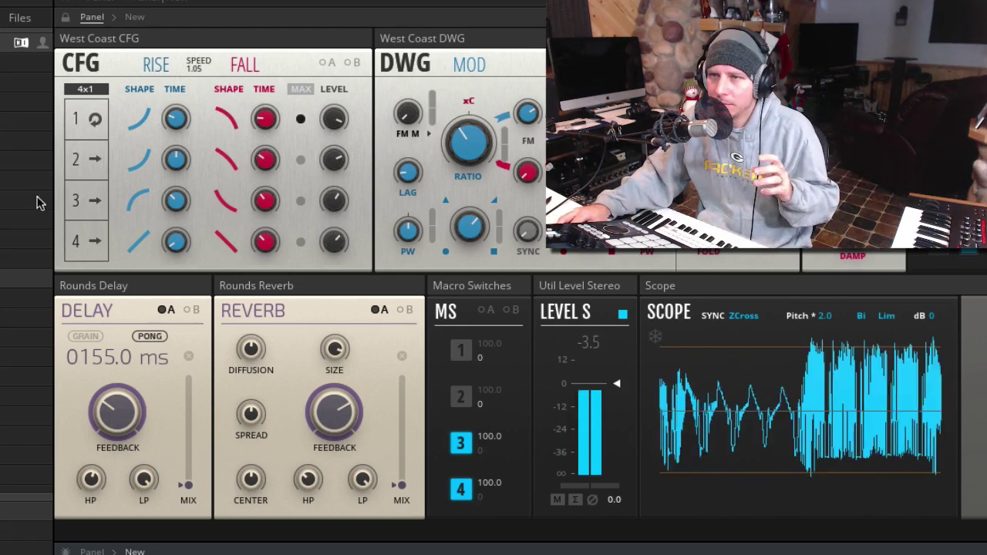
pyautogui.click(96, 201)
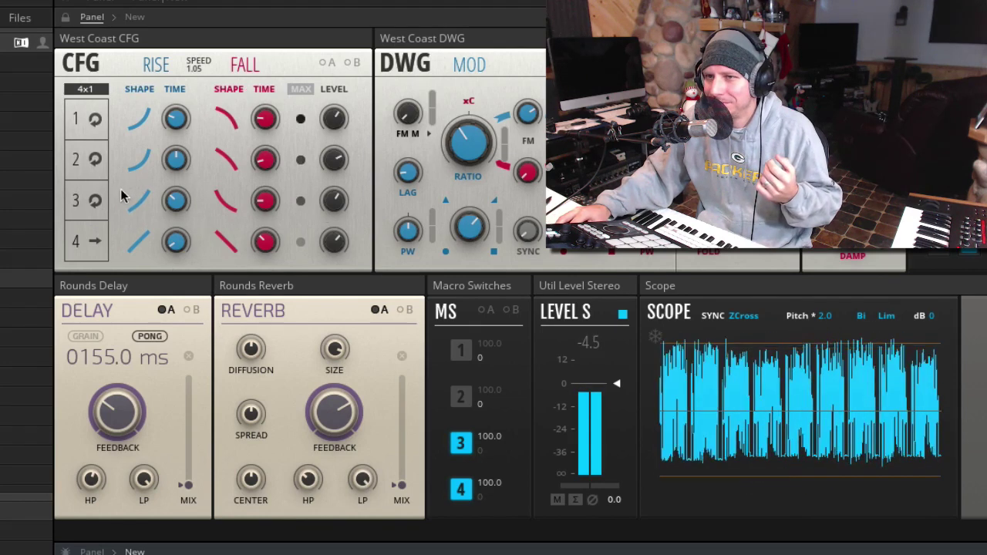
pyautogui.click(95, 200)
pyautogui.click(95, 159)
pyautogui.click(95, 119)
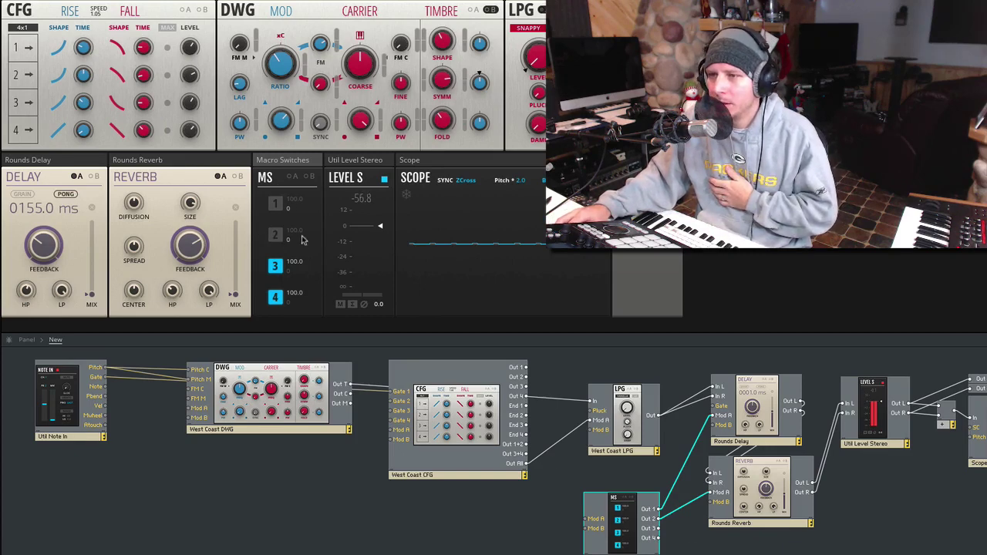
# Shift the Macro Switches block away from the effects in the structure and show modulation A on Rounds Delay and Rounds Reverb
pyautogui.moveTo(631, 517); pyautogui.dragTo(586, 516)
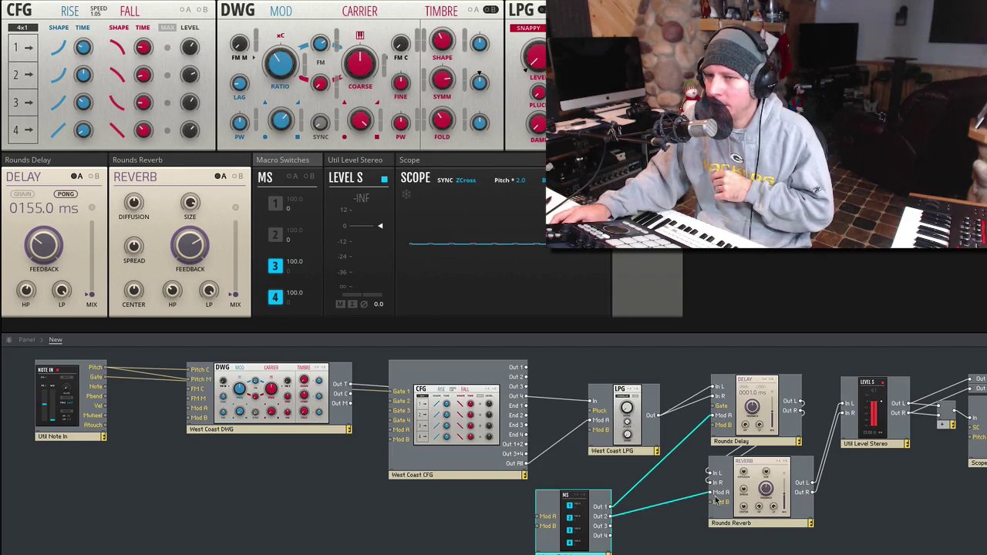
pyautogui.click(79, 176)
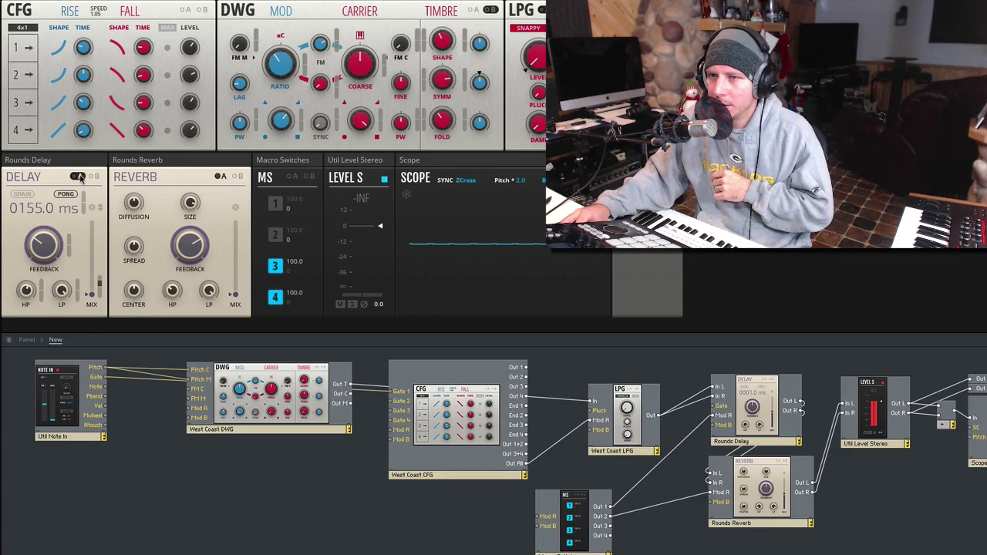
pyautogui.click(221, 177)
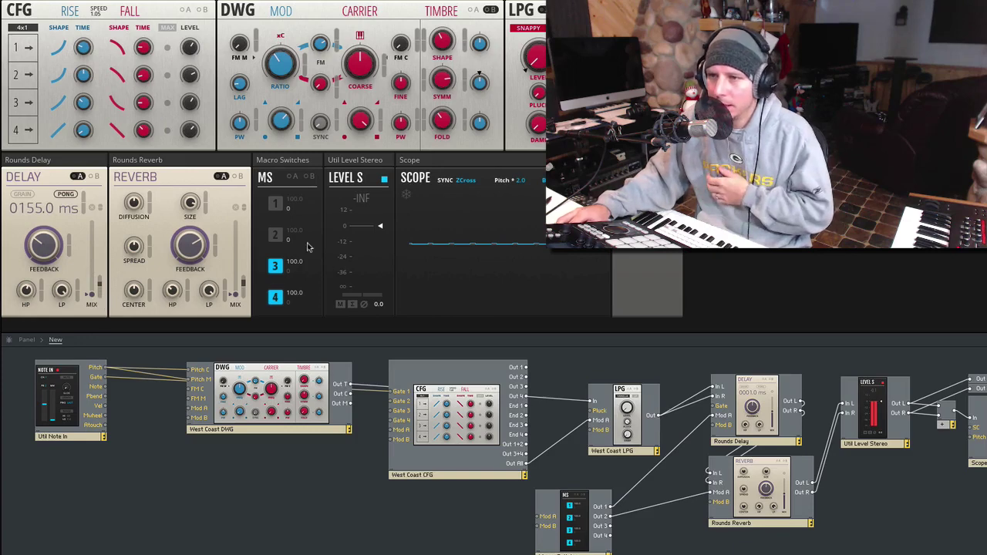
# Turn on macro switches 1 and 2 to bring in the delay and reverb mix modulation
pyautogui.click(275, 205)
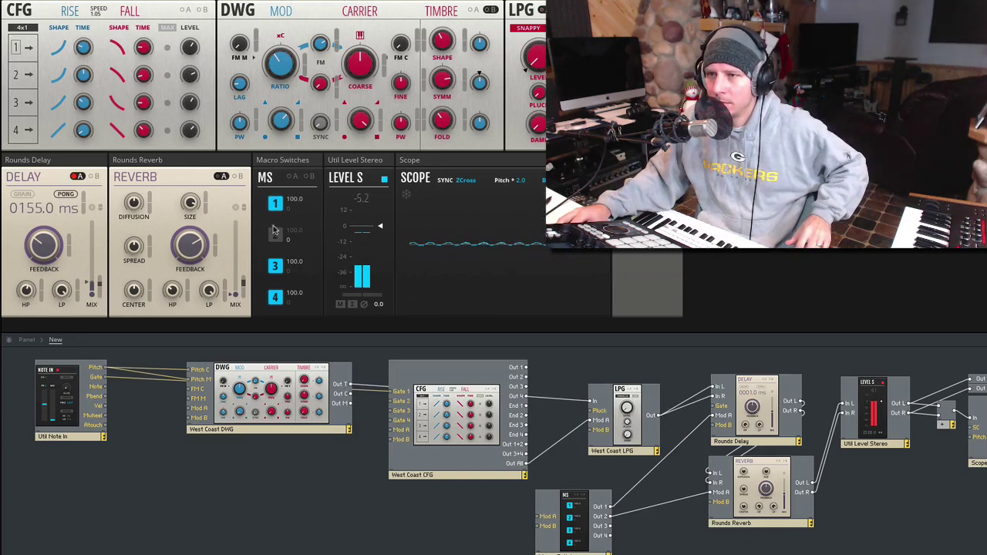
pyautogui.click(275, 235)
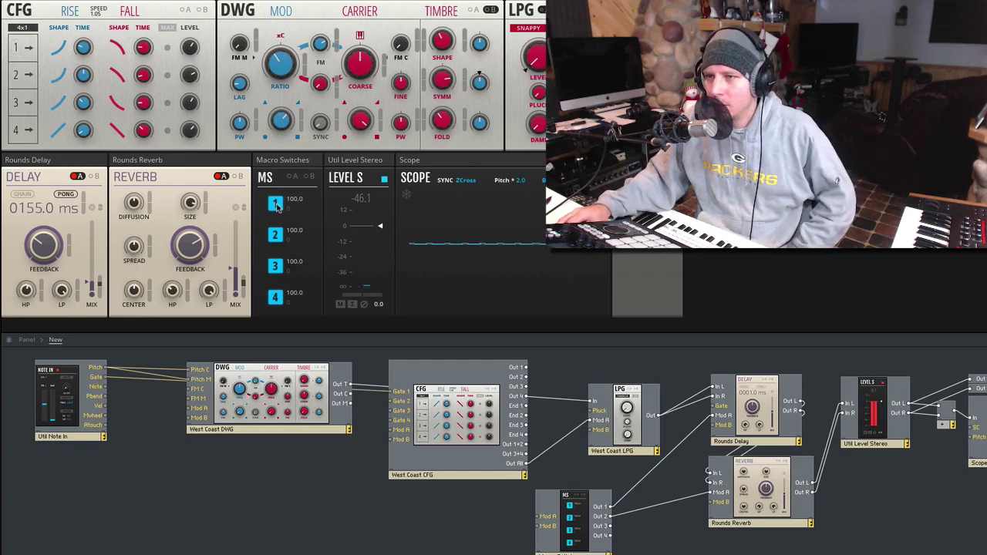
pyautogui.rightClick(278, 207)
pyautogui.click(287, 213)
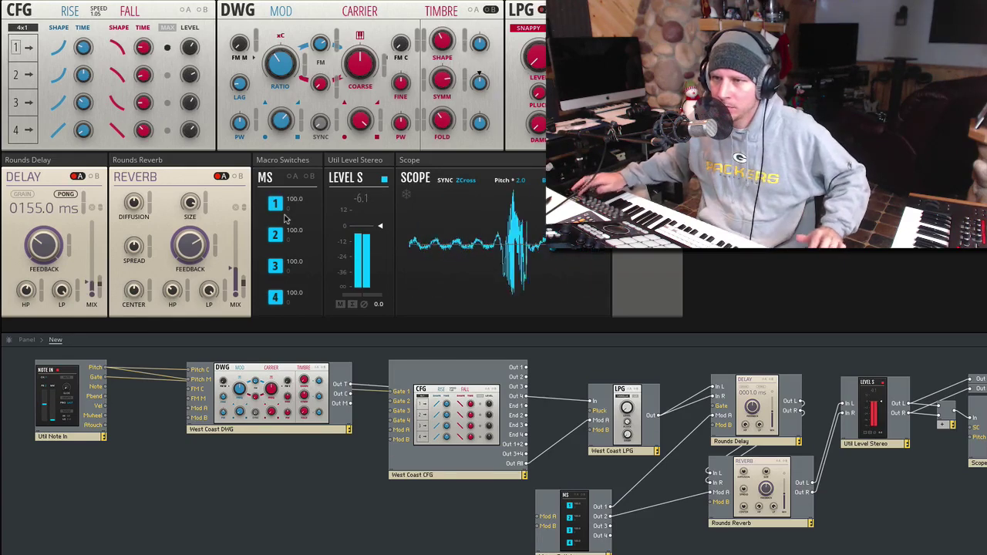
# Set the CFG to 1x4 mode with looping enabled and a speed of 3.36
pyautogui.click(28, 27)
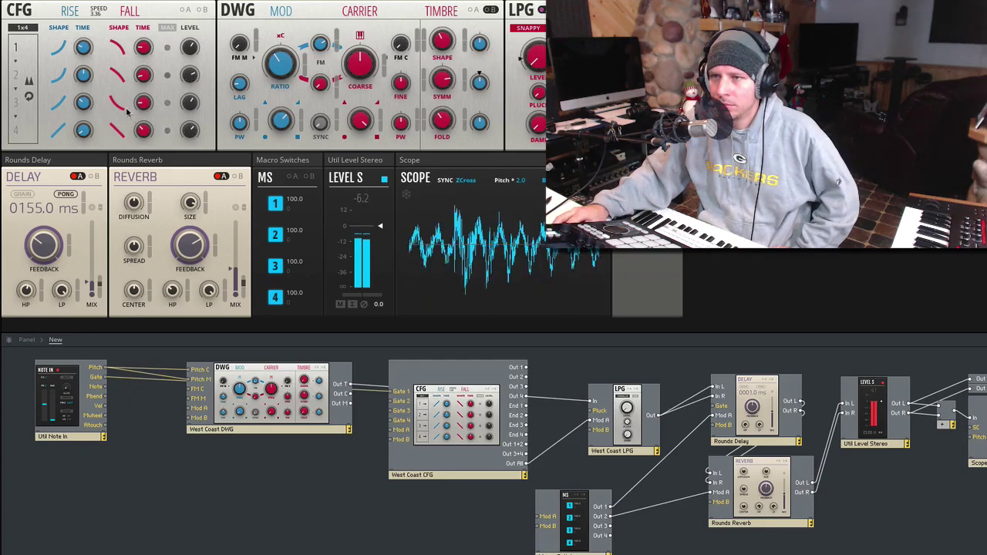
pyautogui.moveTo(80, 131)
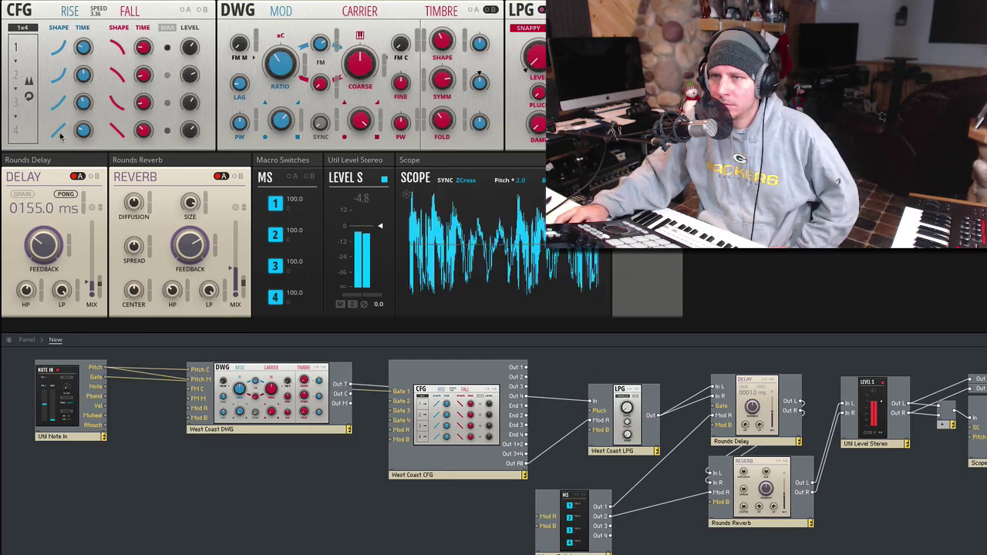
# Set the Rounds Delay time to 555 ms and adjust the Rounds Reverb feedback
pyautogui.moveTo(26, 216); pyautogui.dragTo(43, 202)
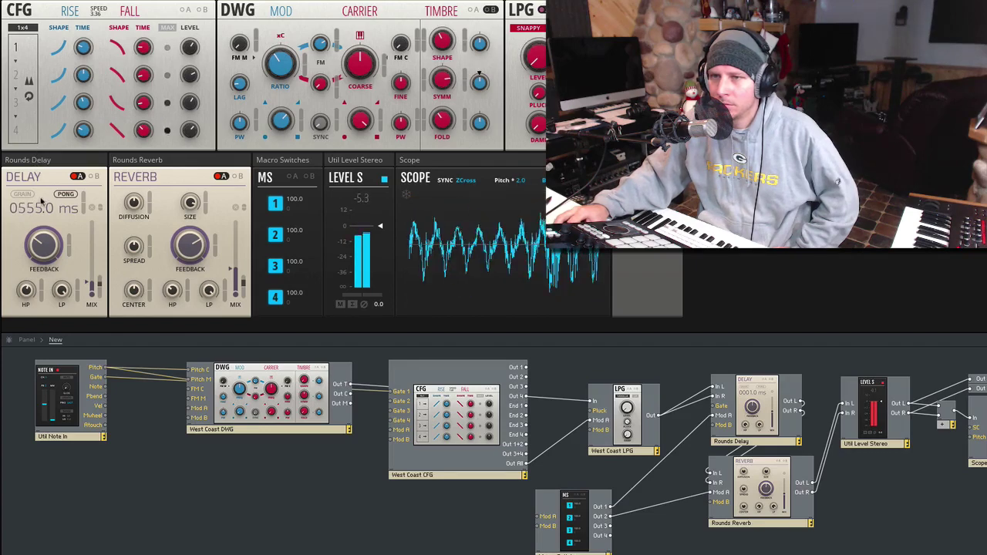
pyautogui.moveTo(199, 246); pyautogui.dragTo(177, 399)
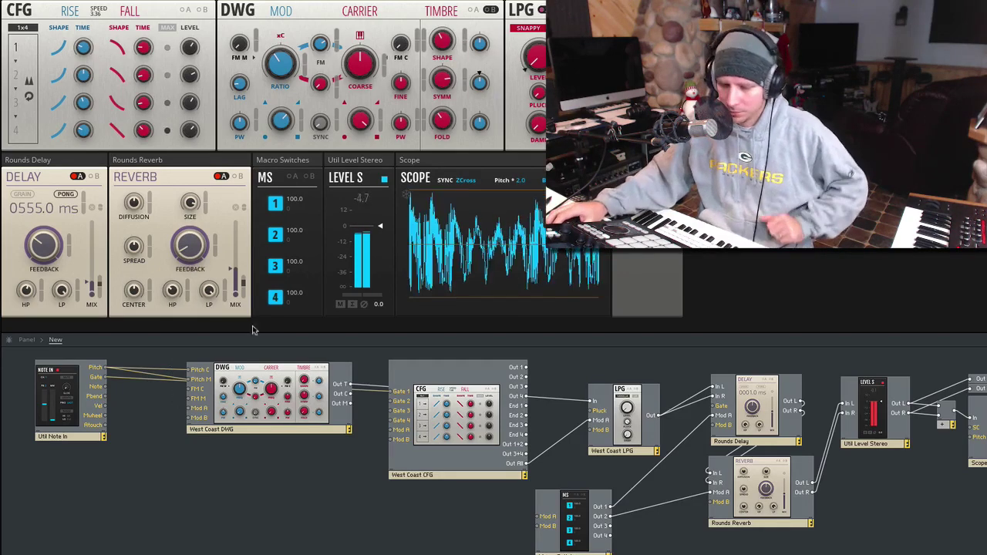